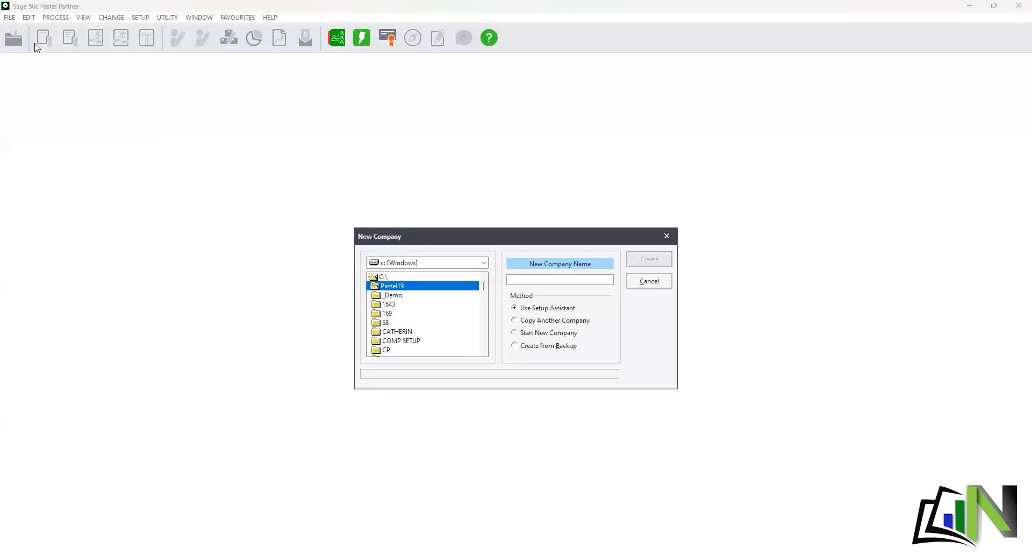
# - Enter ACCOUNT as the new company name and create it with the Setup Assistant
pyautogui.click(582, 277)
pyautogui.write('ACCOUNT')
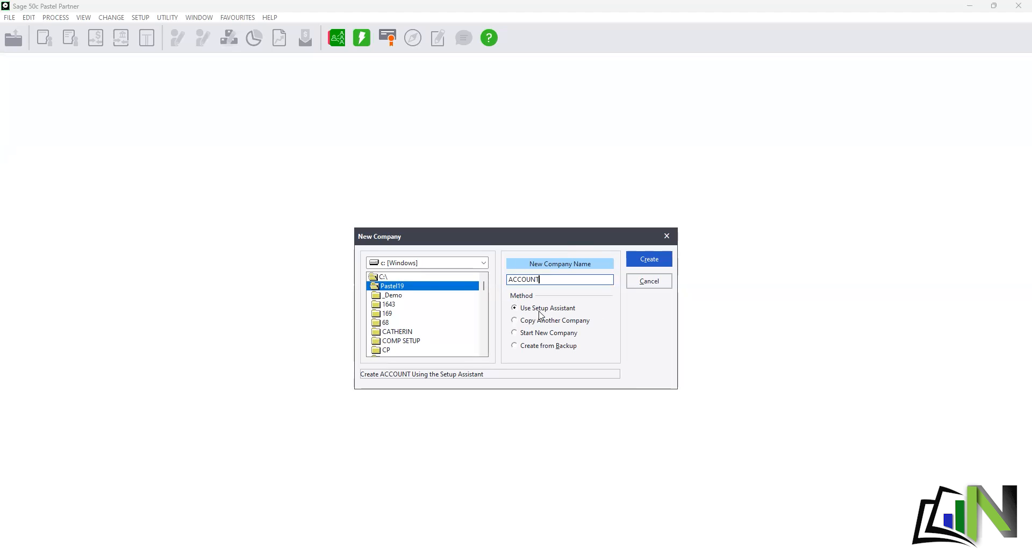
pyautogui.click(653, 260)
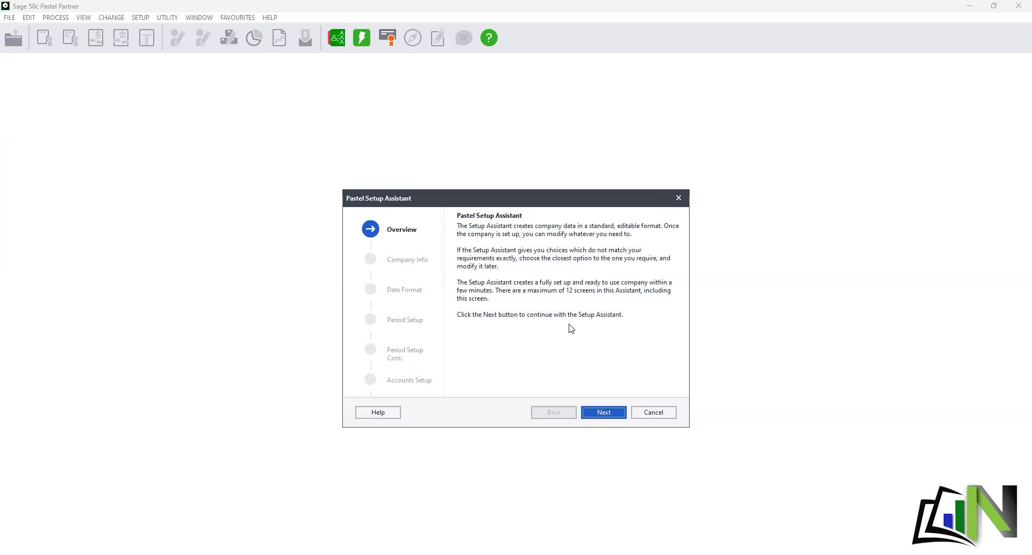
# - Move past the Setup Assistant overview to the Company Information screen
pyautogui.click(603, 412)
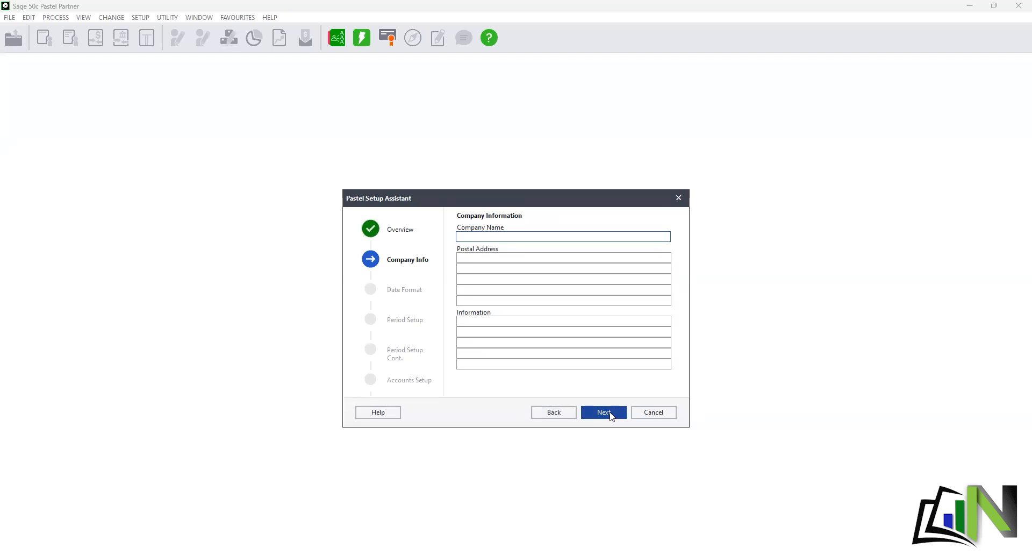
# - Enter the company's full registered name, ending in (PTY)LTD, in Company Name
pyautogui.write('ACCOUNTING WITH n')
pyautogui.press('BackSpace')
pyautogui.write('NAOMI')
pyautogui.write('(PTY)LTD')
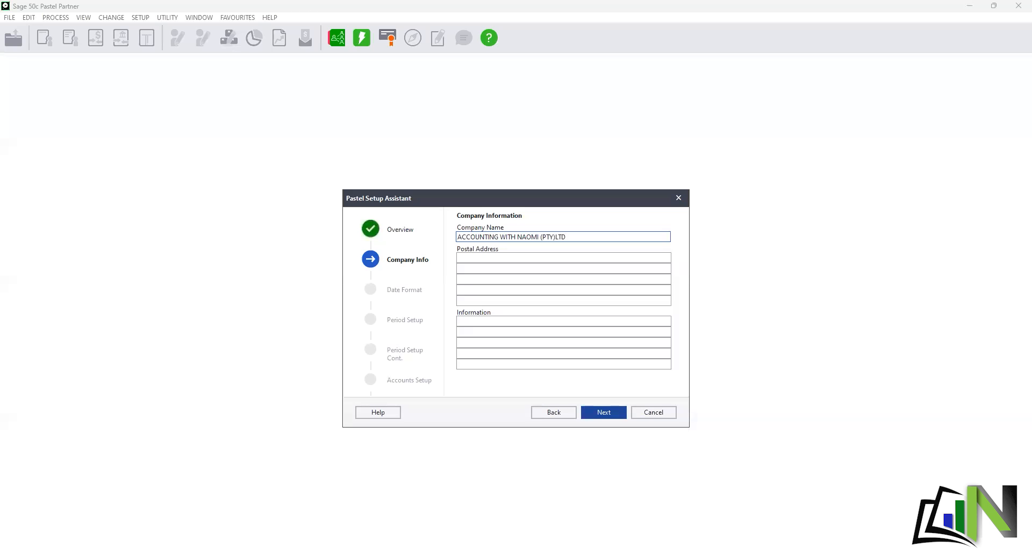
# - Fill in the four-line postal address: PO box, suburb, city and postal code
pyautogui.click(510, 260)
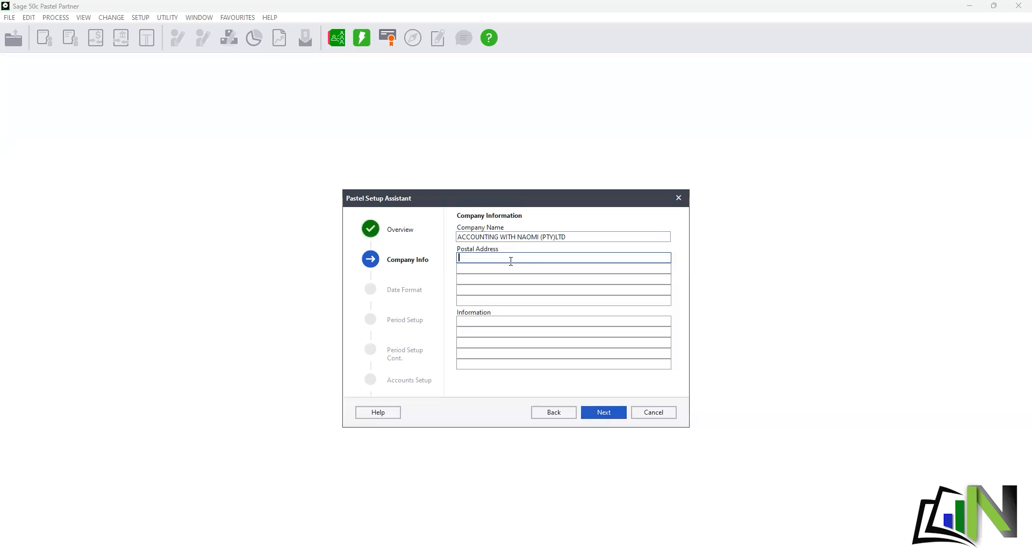
pyautogui.press('Tab')
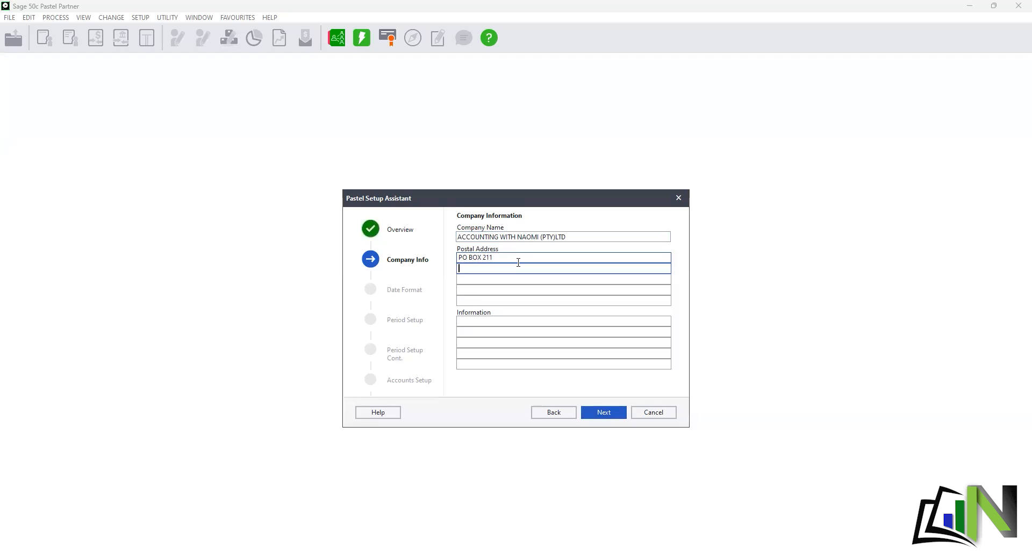
pyautogui.press('Return')
pyautogui.press('Return')
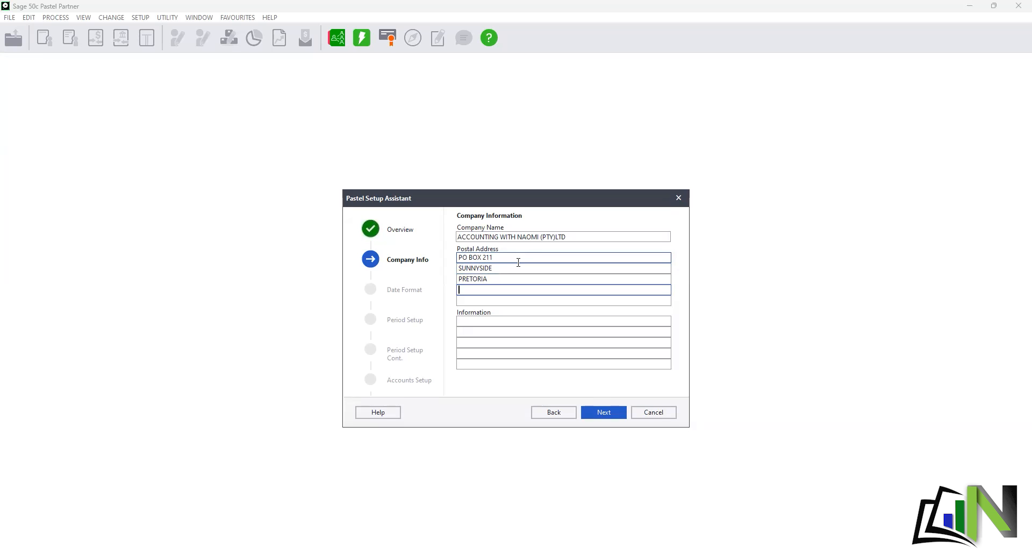
pyautogui.press('Return')
pyautogui.click(525, 321)
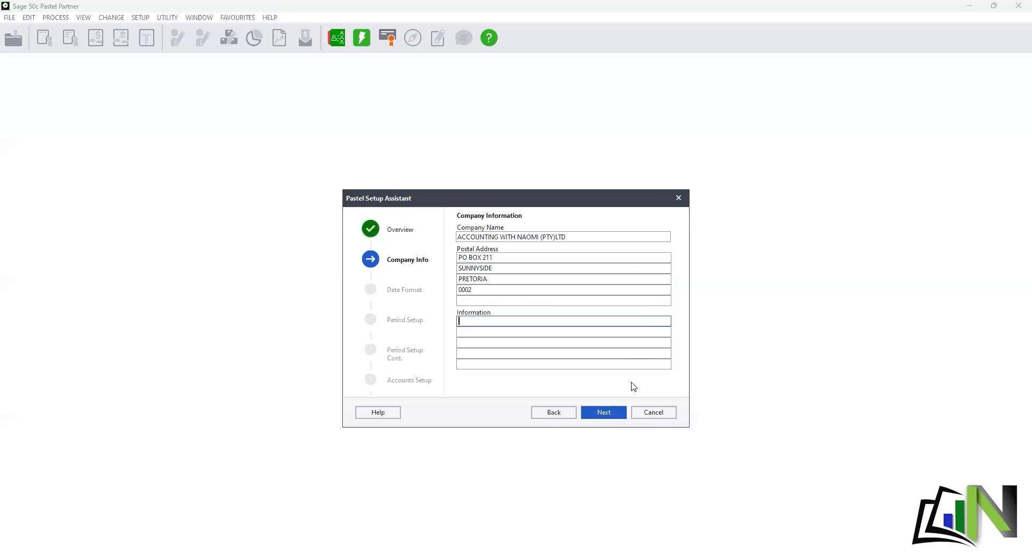
pyautogui.click(617, 415)
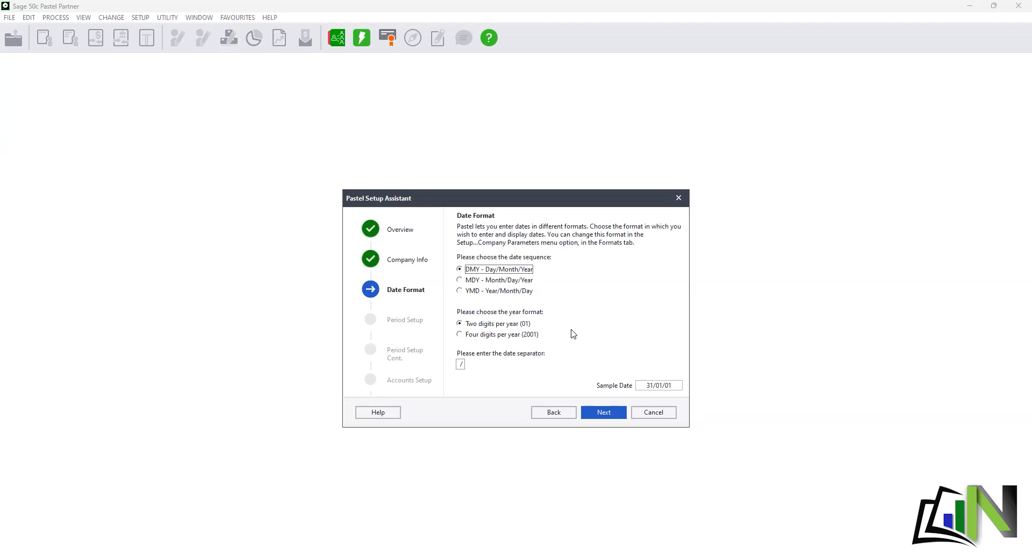
# - Set the date format to DMY with four-digit years and the / separator
pyautogui.click(462, 335)
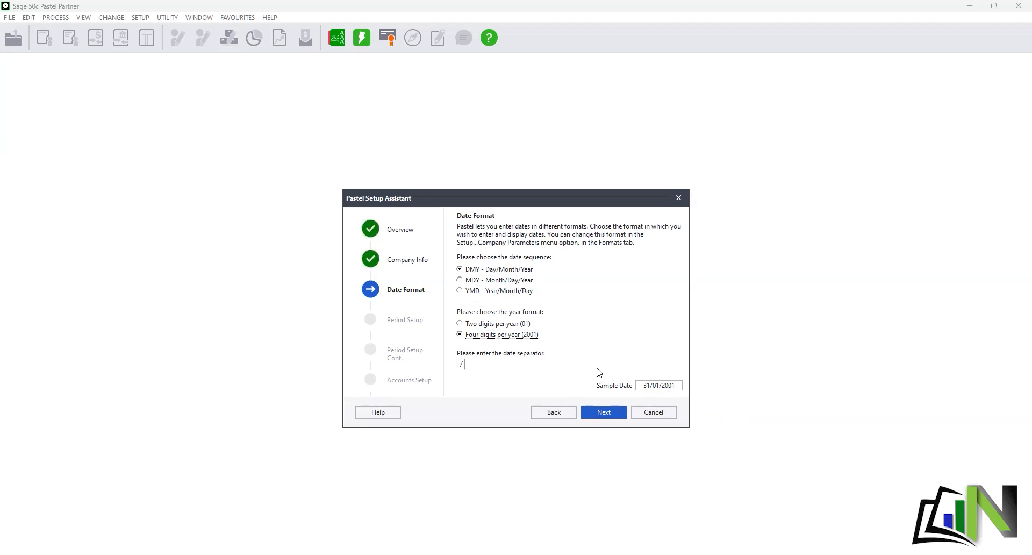
pyautogui.click(466, 368)
pyautogui.click(605, 416)
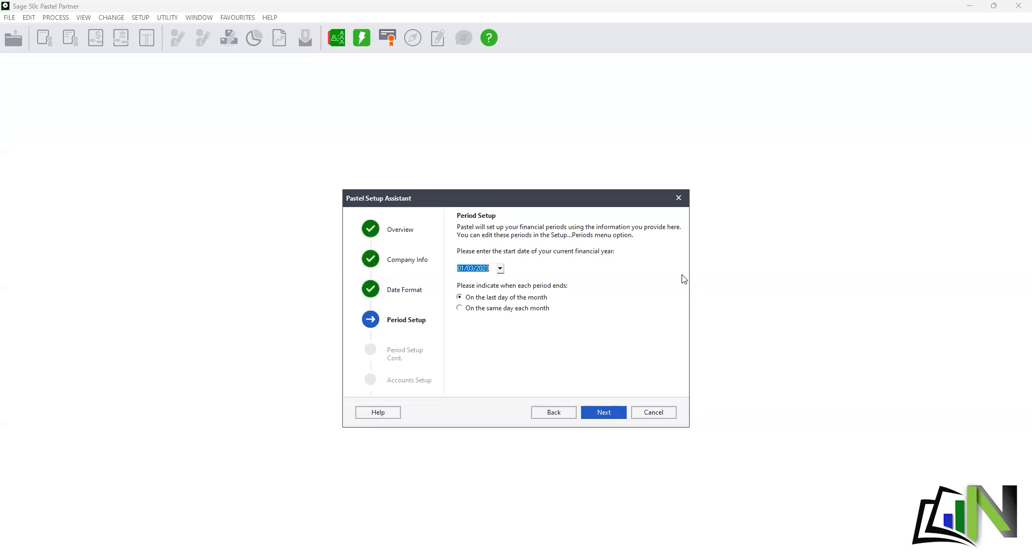
# - Set the financial year start date to 01/01/2023 from the calendar
pyautogui.click(500, 269)
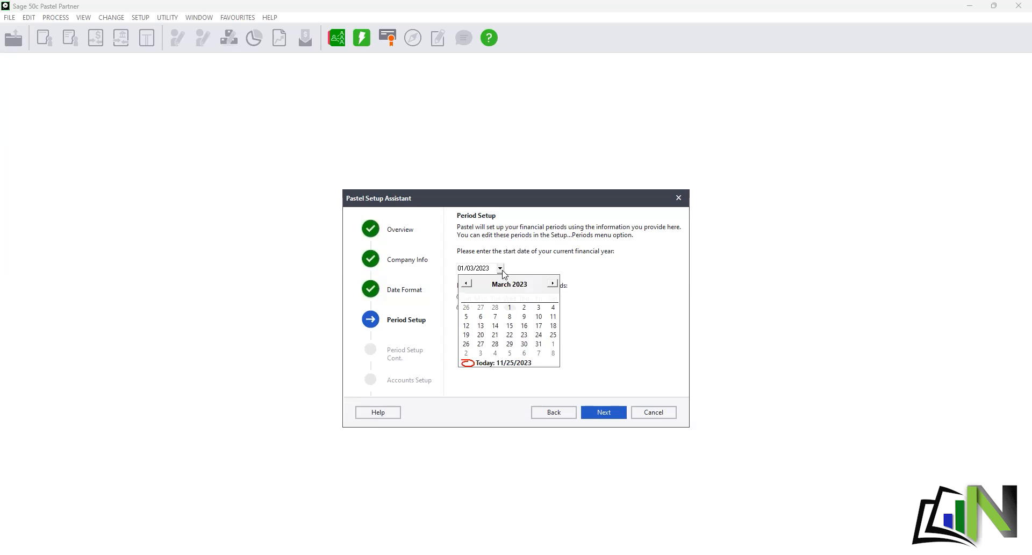
pyautogui.doubleClick(467, 283)
pyautogui.click(466, 317)
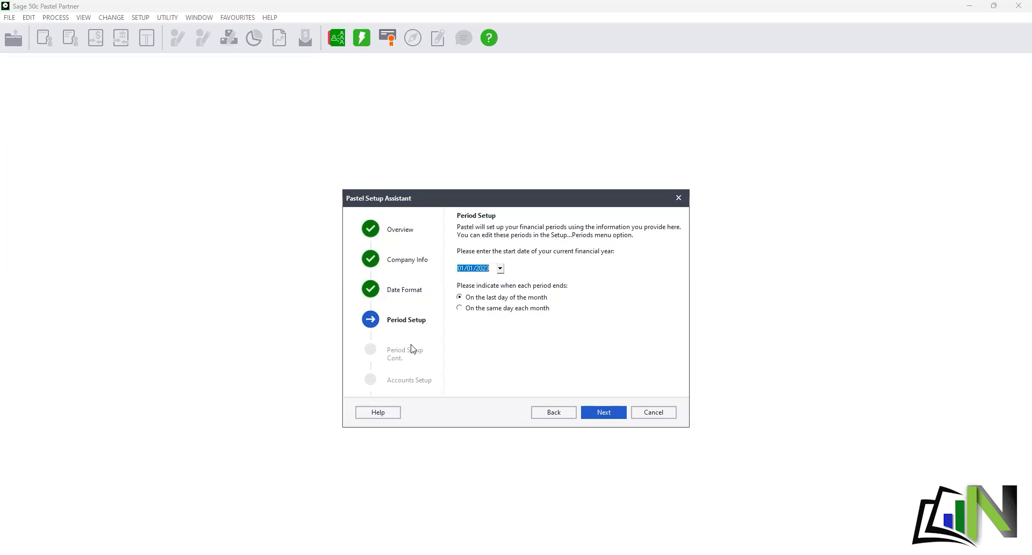
pyautogui.click(608, 414)
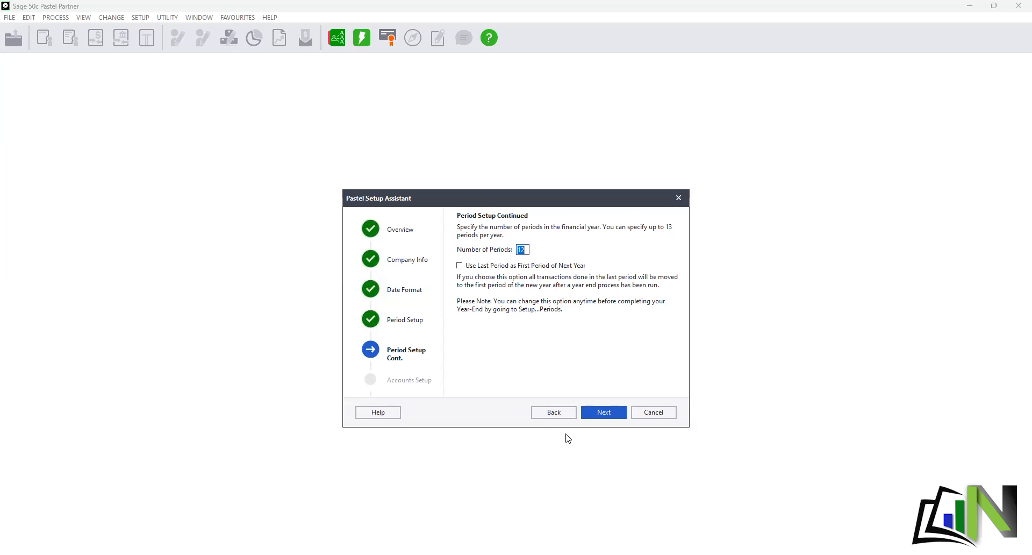
# - Accept the default number of periods on Period Setup Continued
pyautogui.click(605, 413)
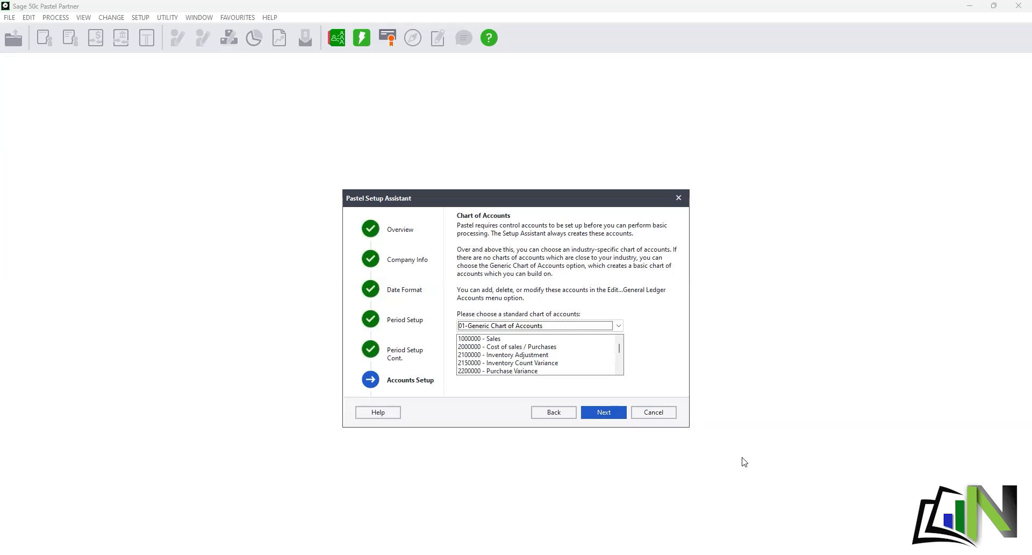
# - Choose 01-Generic Chart of Accounts as the standard chart of accounts
pyautogui.click(618, 326)
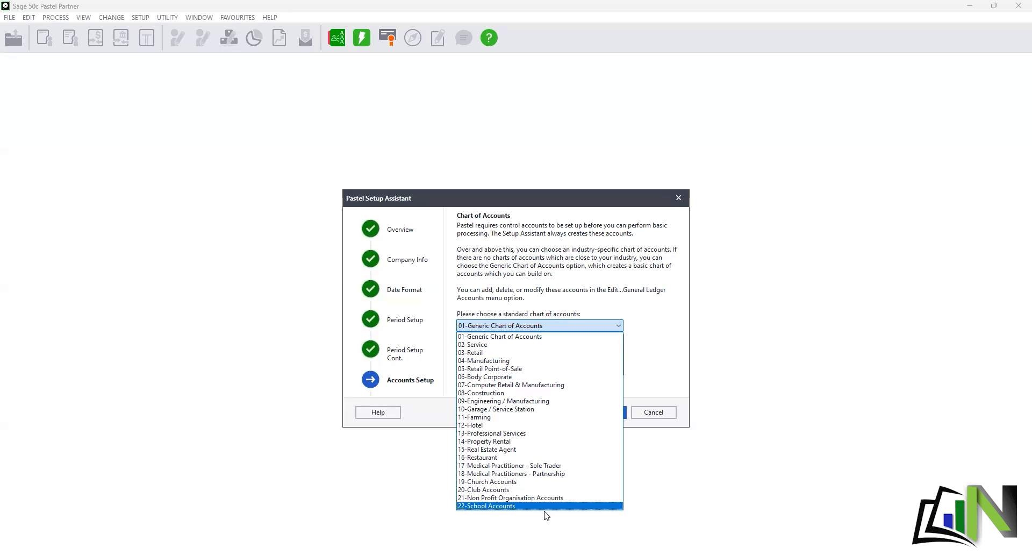
pyautogui.click(586, 337)
pyautogui.click(611, 413)
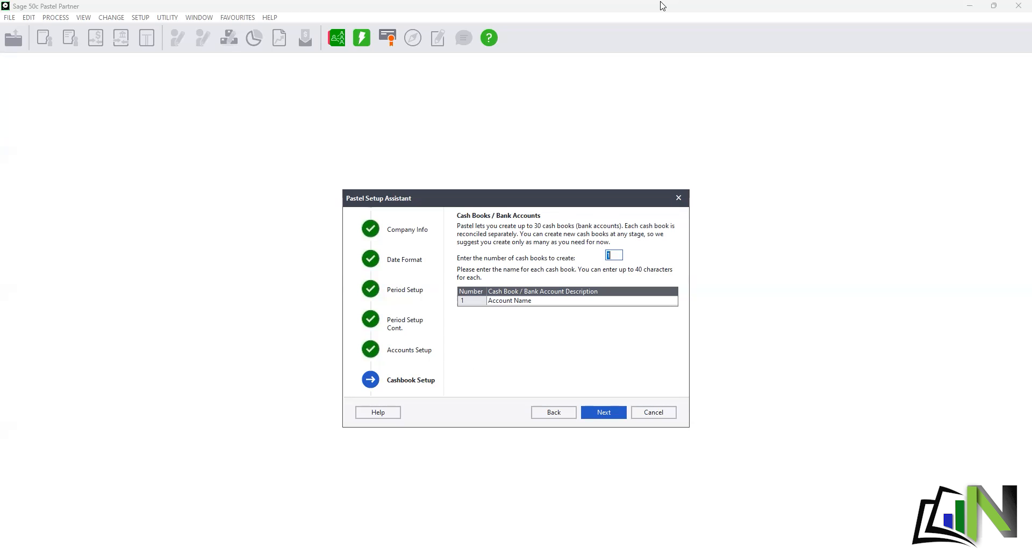
# - Set the number of cash books to 2, naming them NEDBANK and PETTY CASH
pyautogui.write('2')
pyautogui.press('Tab')
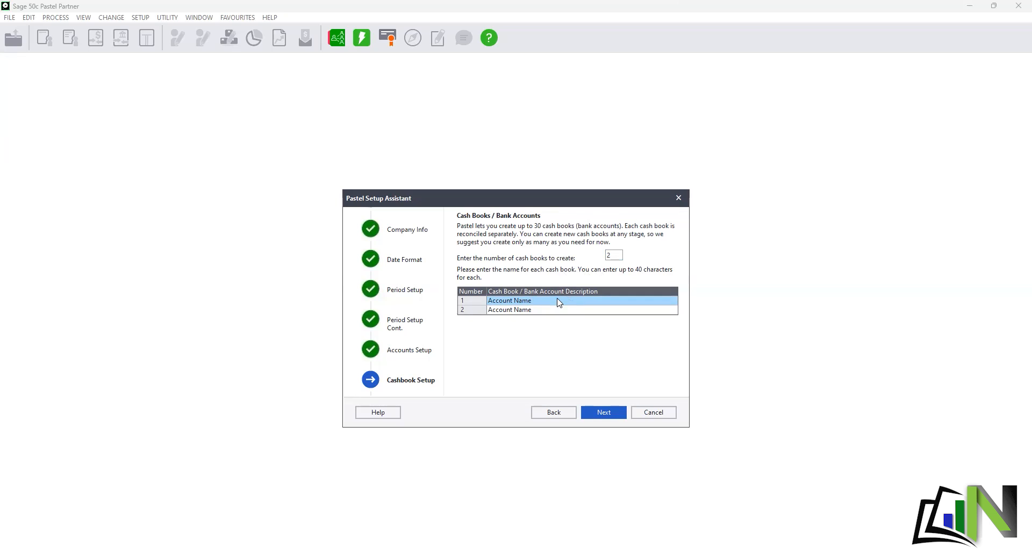
pyautogui.write('NEDBANK')
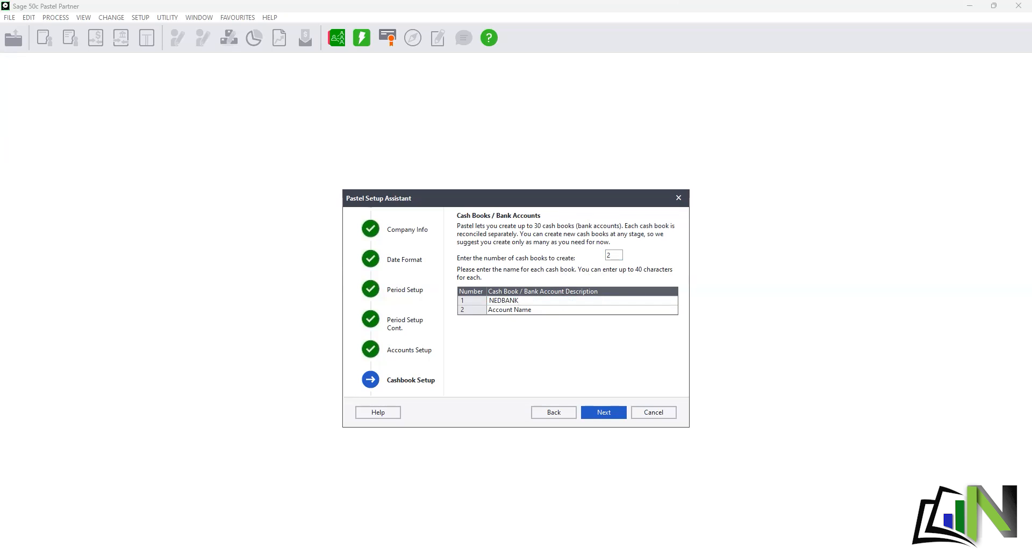
pyautogui.click(556, 311)
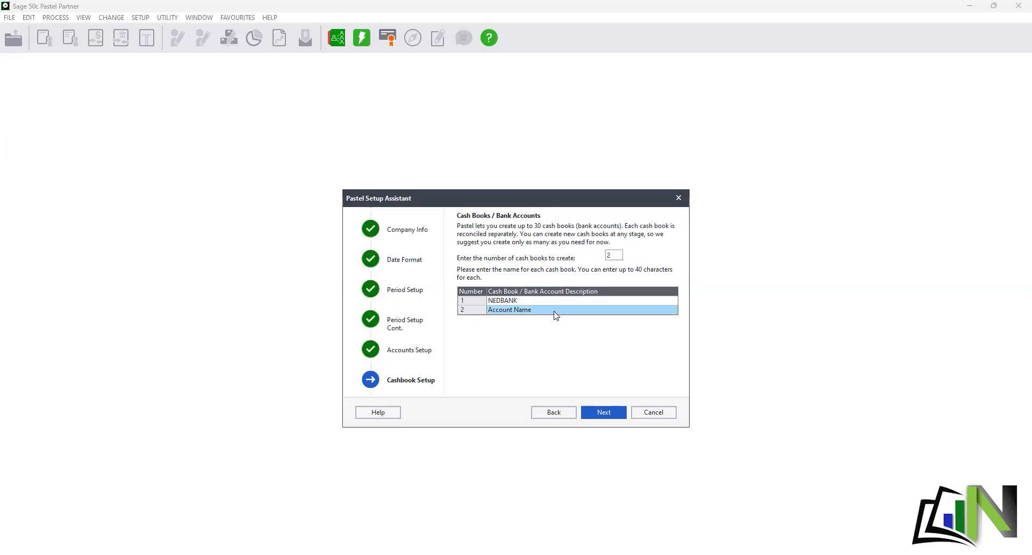
pyautogui.write('PETTY ')
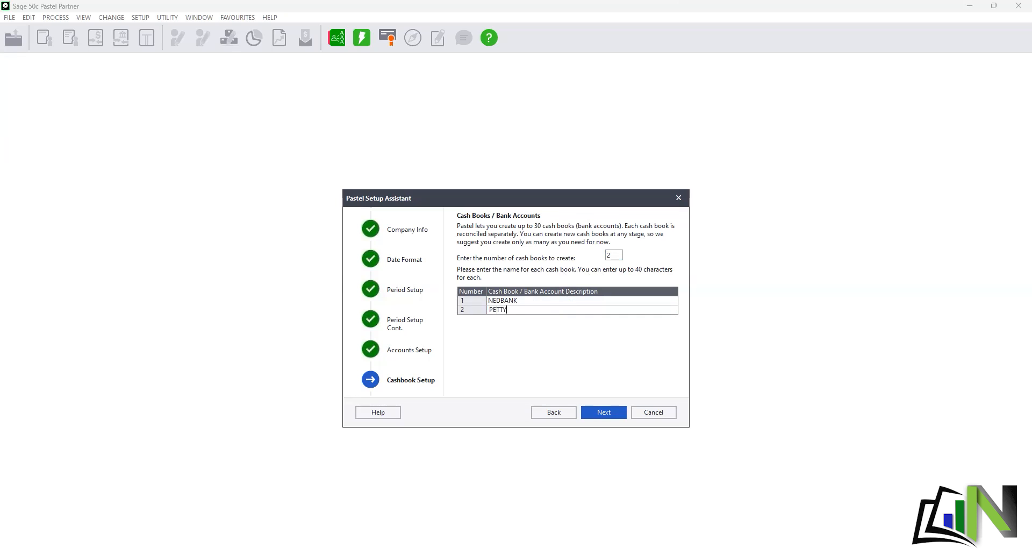
pyautogui.write('CASH')
# - Name Price List 1 CASH and Price List 2 CREDIT, marking CREDIT most common
pyautogui.click(597, 413)
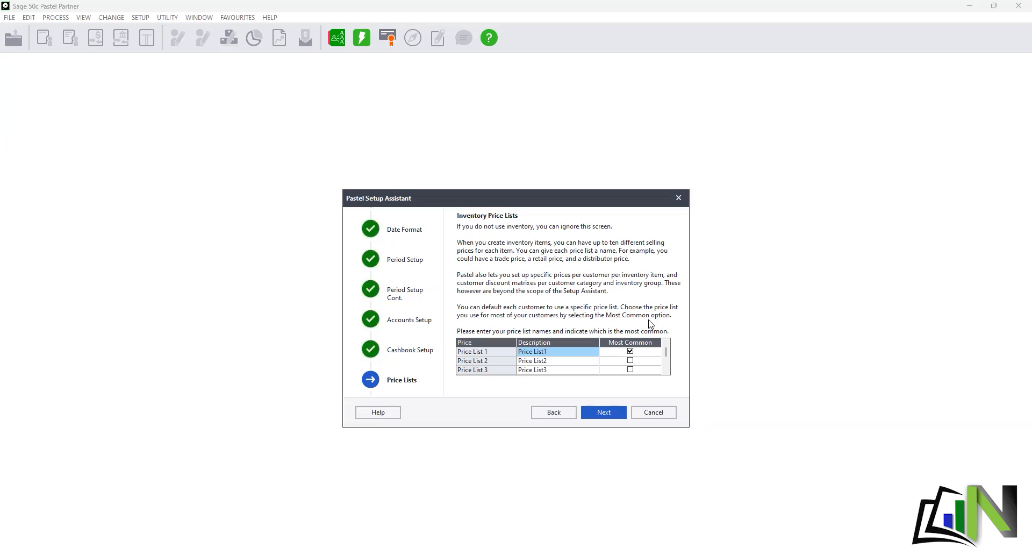
pyautogui.write('CAS')
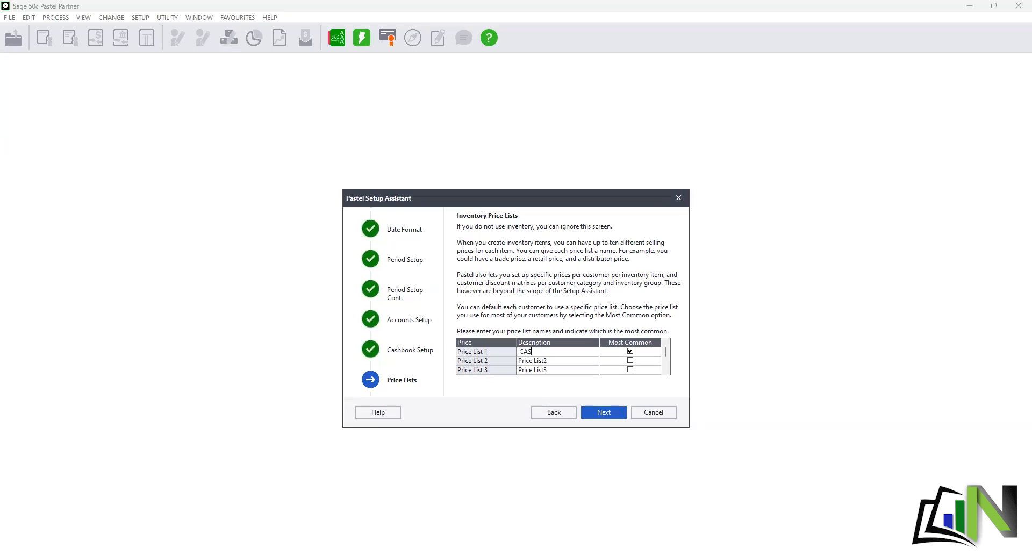
pyautogui.write('H')
pyautogui.click(582, 366)
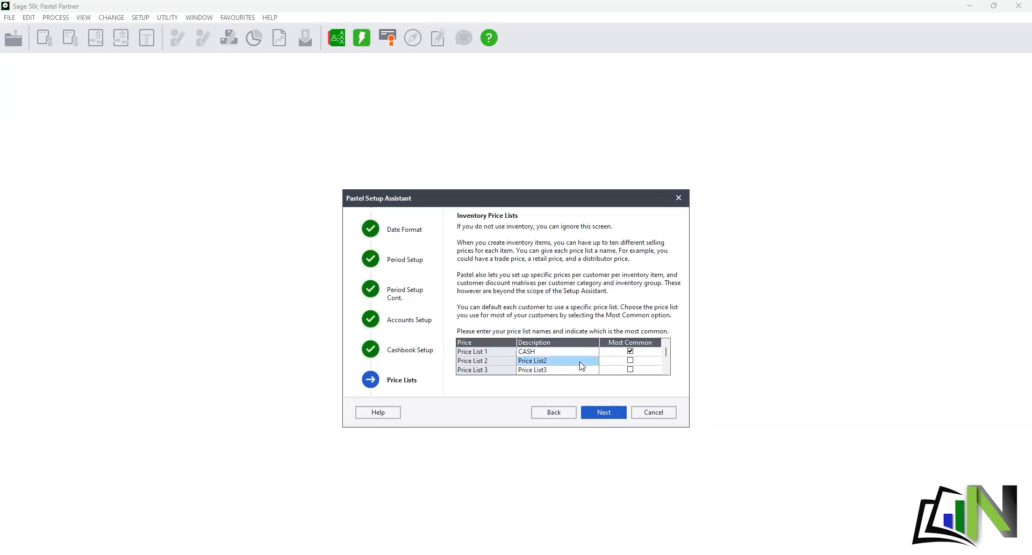
pyautogui.write('CREDIT')
pyautogui.moveTo(666, 351); pyautogui.dragTo(664, 363)
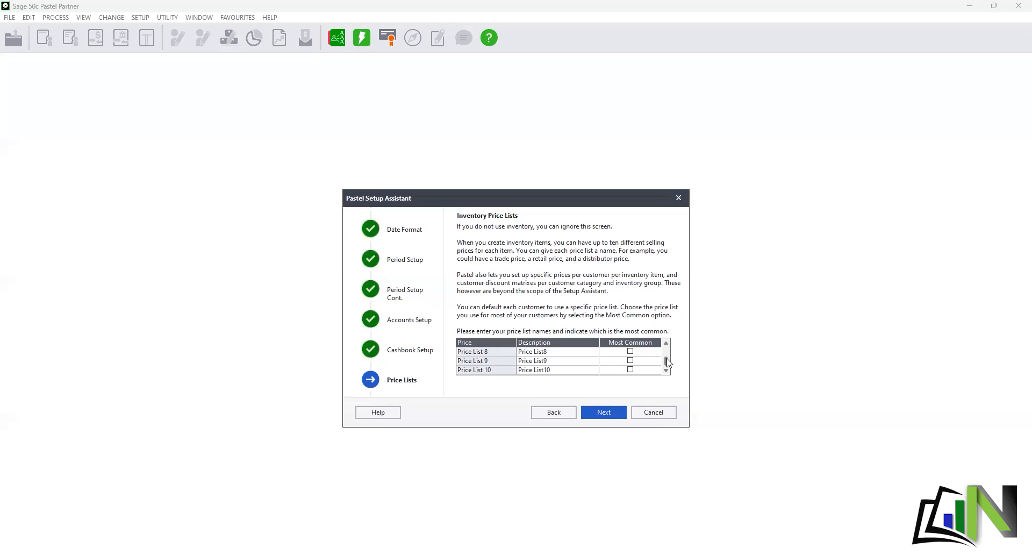
pyautogui.moveTo(669, 363); pyautogui.dragTo(671, 346)
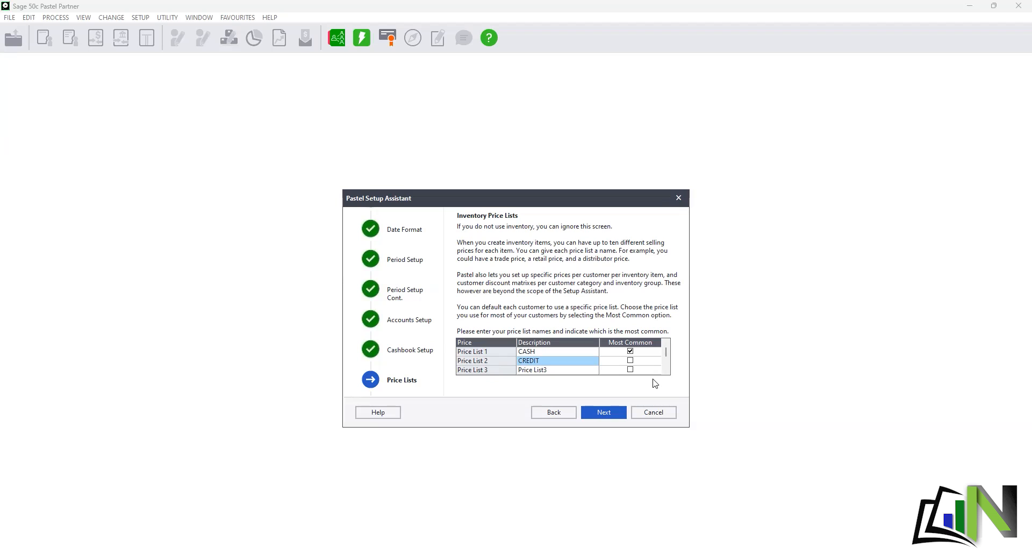
pyautogui.click(629, 361)
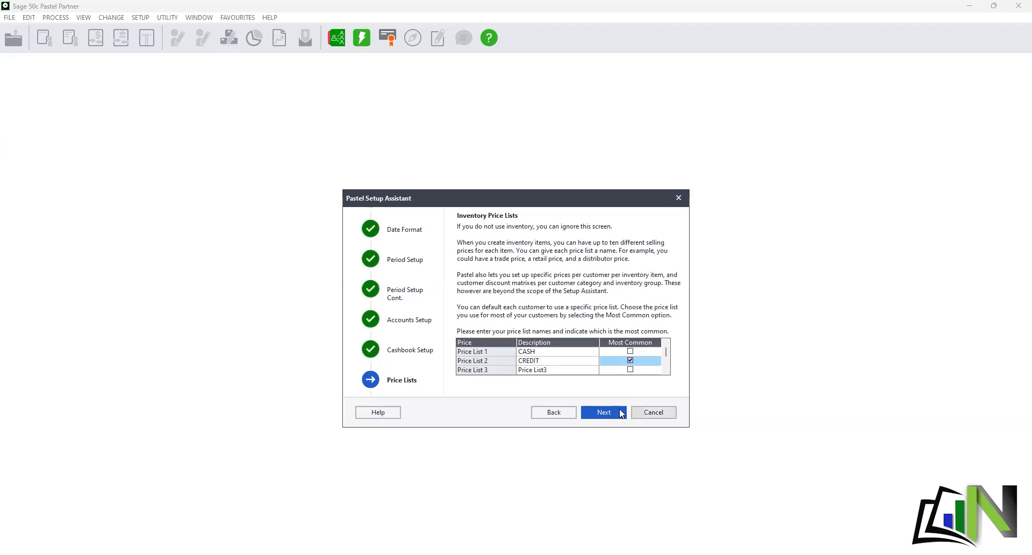
# - Set default customer terms to Period (Month) Based with 30 days
pyautogui.click(604, 412)
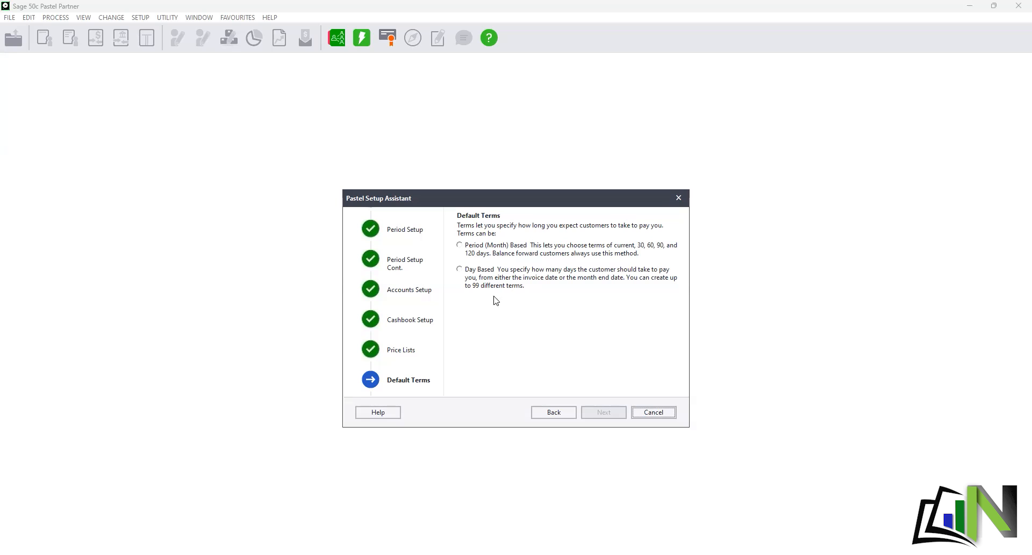
pyautogui.click(459, 248)
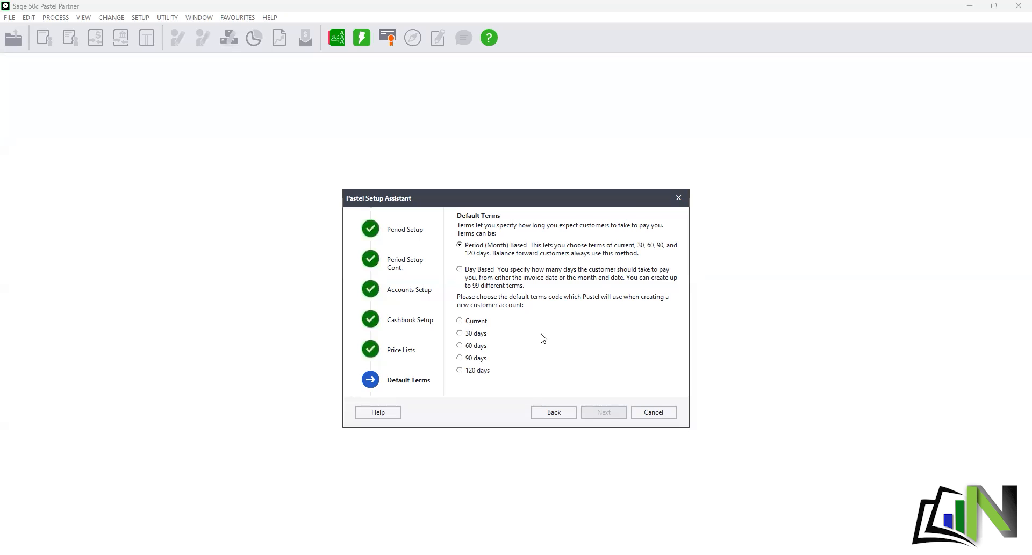
pyautogui.click(461, 334)
# - Advance from Default Terms to the Customer Defaults page
pyautogui.click(597, 412)
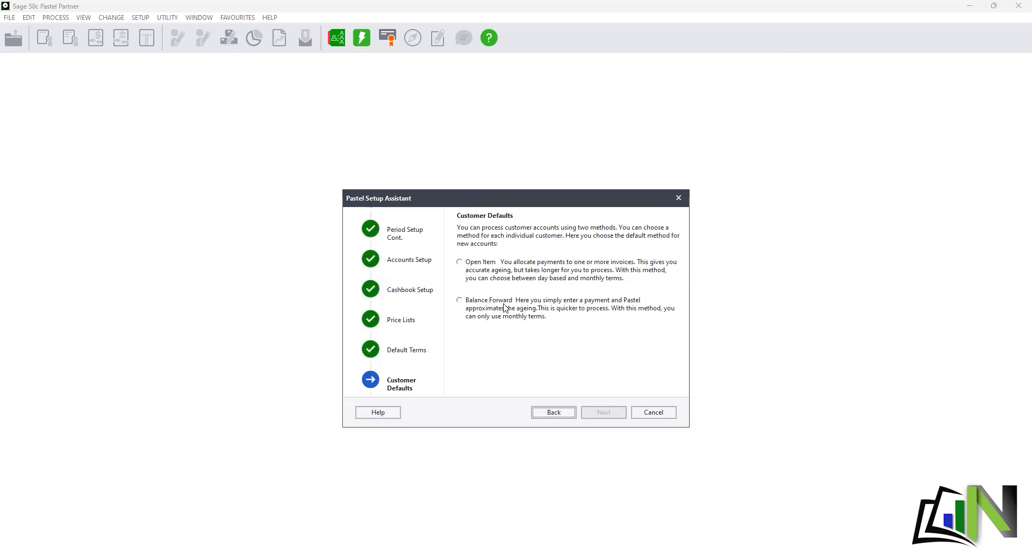
# - Choose Open Item as the customer default method and move on to Document Printing
pyautogui.click(461, 263)
pyautogui.click(602, 415)
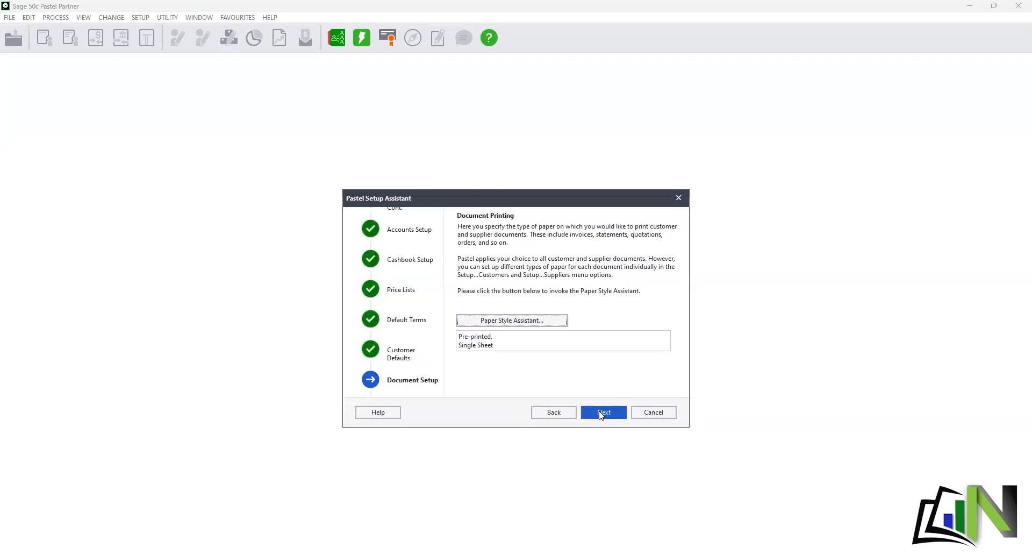
# - Keep Plain paper and Single Sheet in the paper style assistant, then reach the Confirm page
pyautogui.click(506, 321)
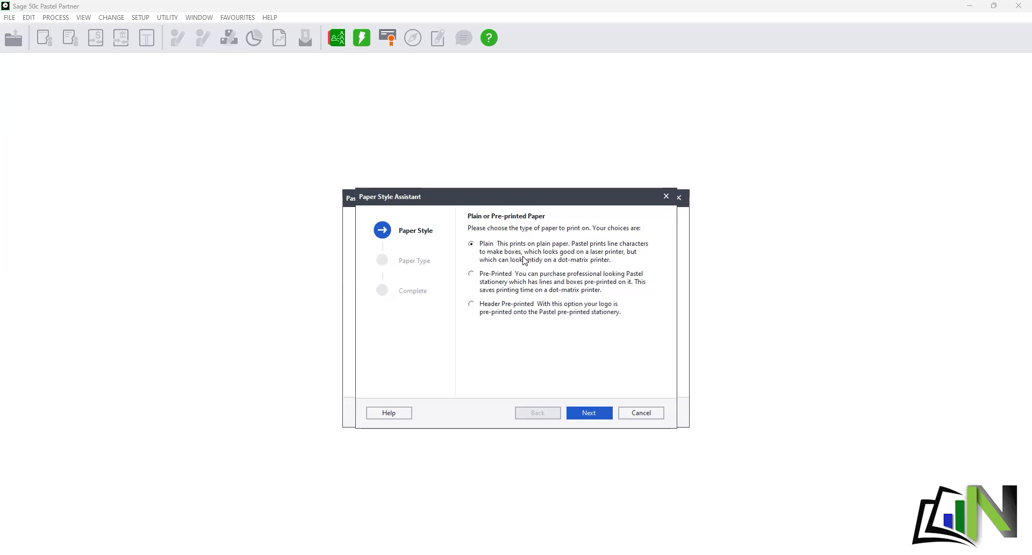
pyautogui.click(589, 413)
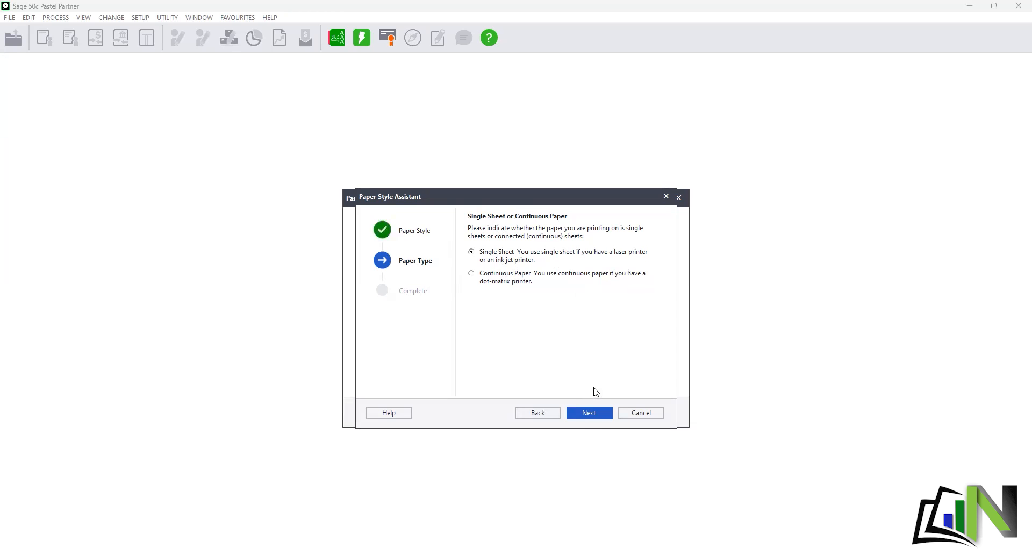
pyautogui.click(592, 414)
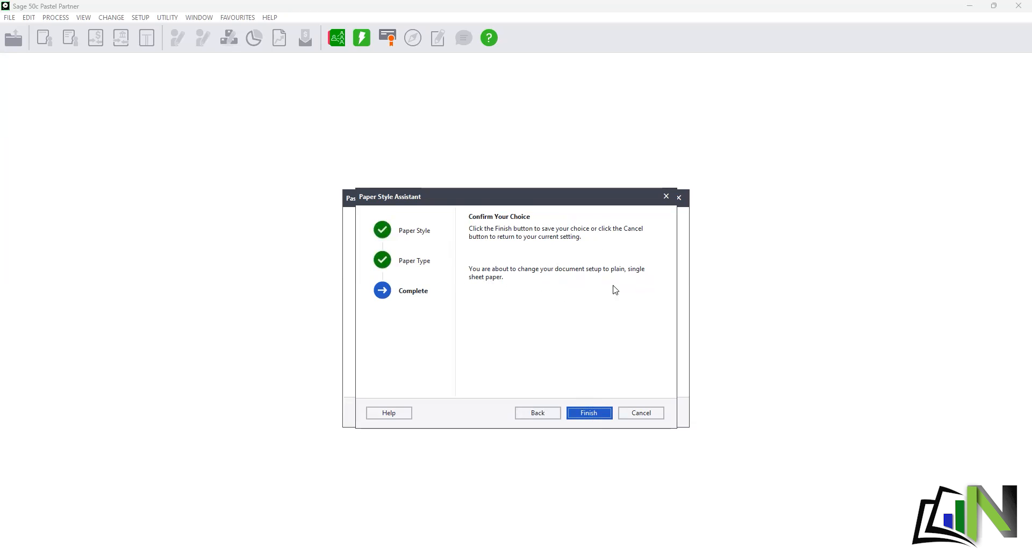
pyautogui.click(589, 419)
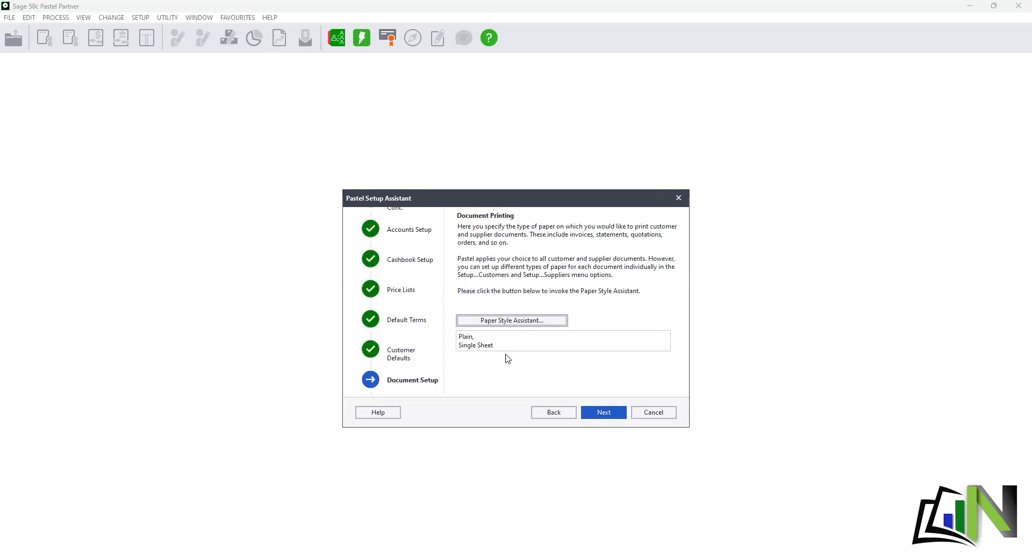
pyautogui.click(609, 416)
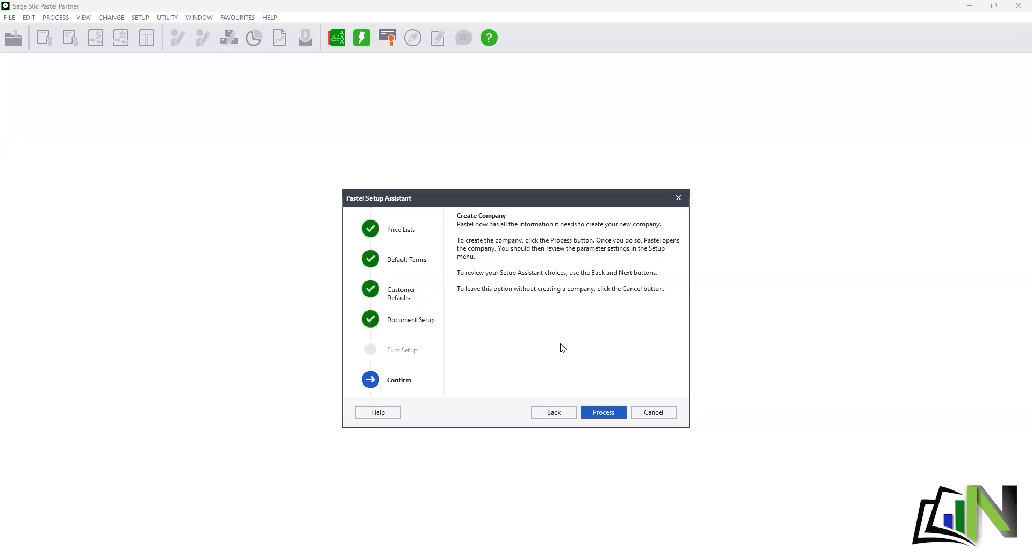
# - Process the company creation and finish the Setup Assistant to reach User Security
pyautogui.click(603, 414)
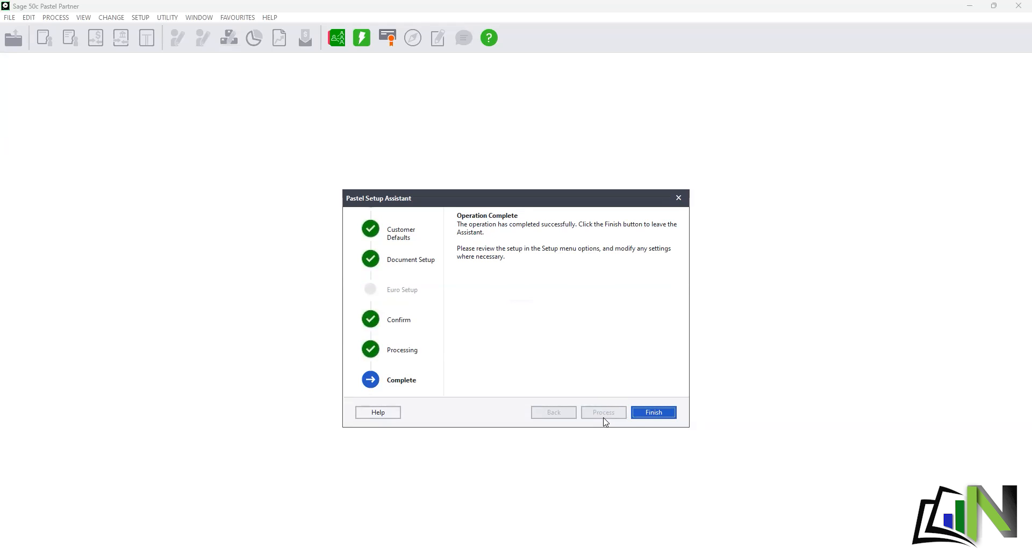
pyautogui.click(637, 414)
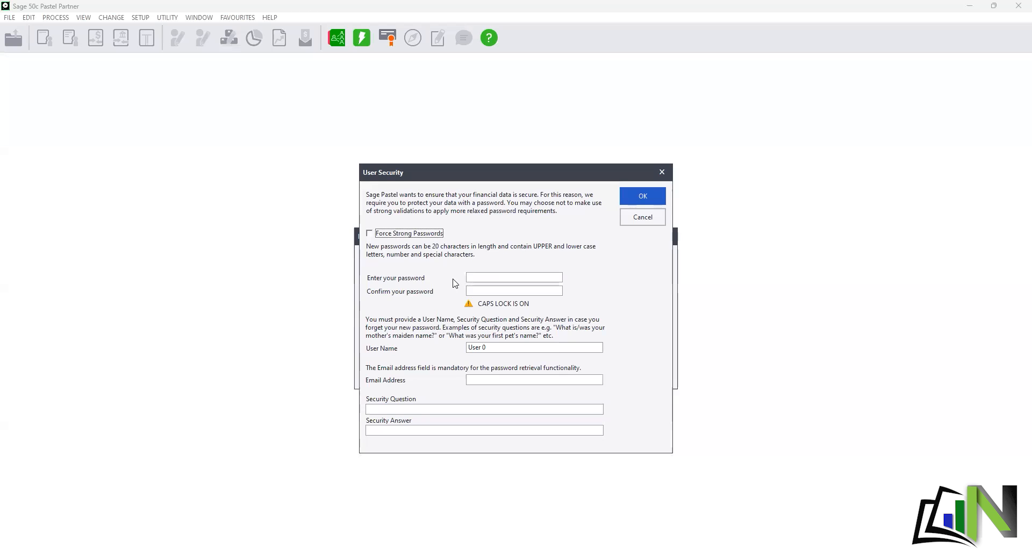
# - With Caps Lock off, type the account password and enter it again in the confirmation field
pyautogui.click(502, 278)
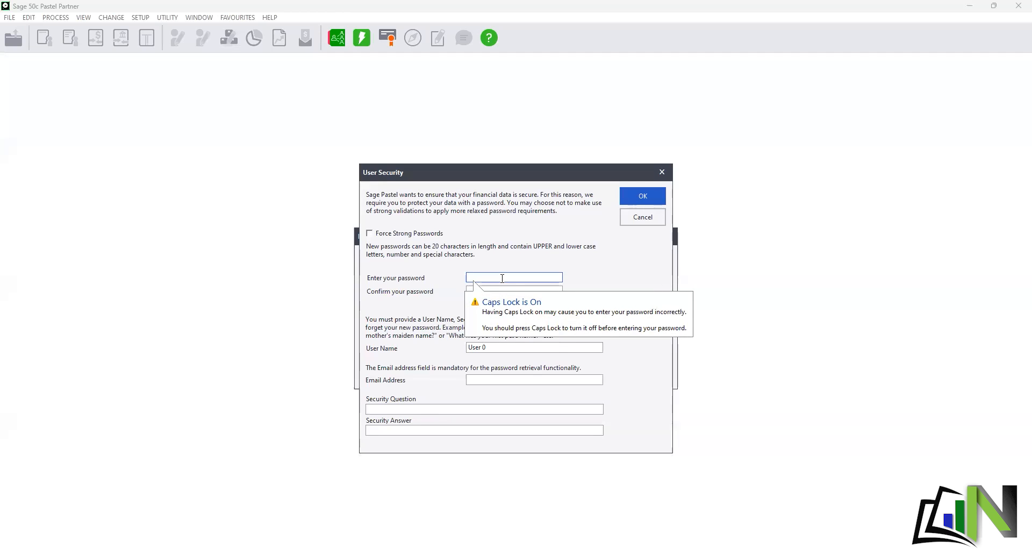
pyautogui.press('capslock')
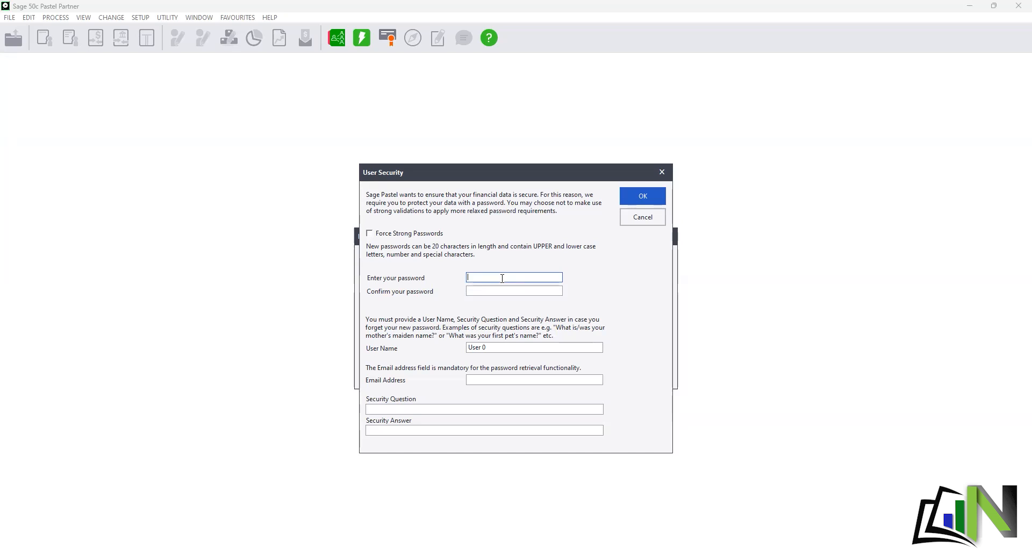
pyautogui.write('123456')
pyautogui.write('7890')
pyautogui.press('BackSpace')
pyautogui.press('BackSpace')
pyautogui.press('BackSpace')
pyautogui.press('BackSpace')
pyautogui.press('BackSpace')
pyautogui.press('BackSpace')
pyautogui.press('BackSpace')
pyautogui.press('BackSpace')
pyautogui.press('BackSpace')
pyautogui.press('BackSpace')
pyautogui.write('123456789')
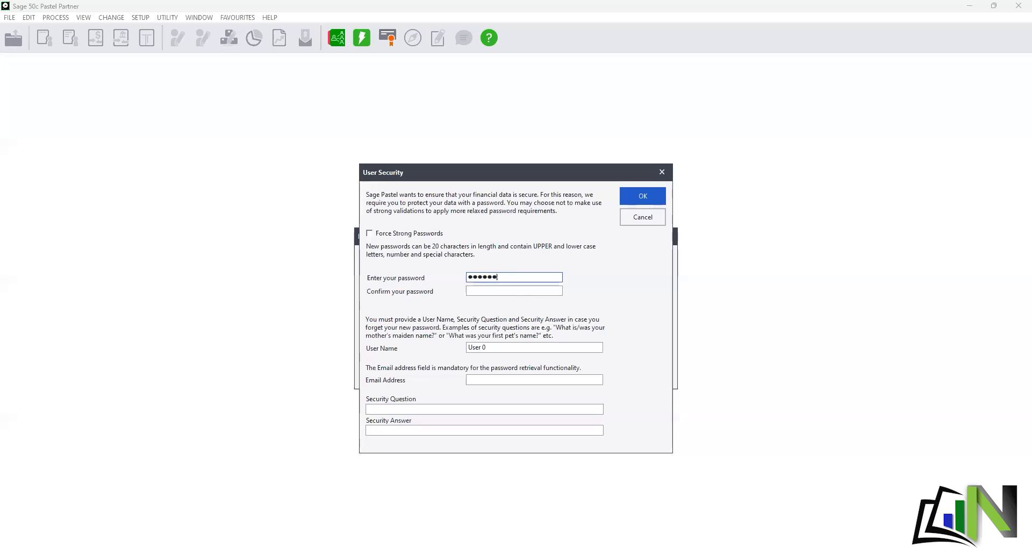
pyautogui.click(500, 290)
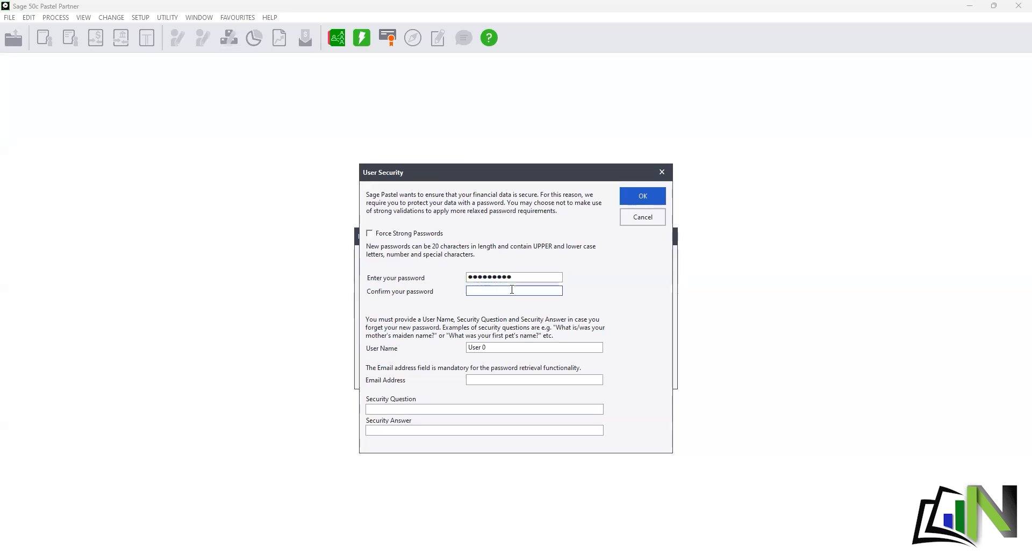
pyautogui.write('1234567')
# - Replace the default User 0 with the user's name and enter their e-mail address
pyautogui.moveTo(497, 348); pyautogui.dragTo(451, 345)
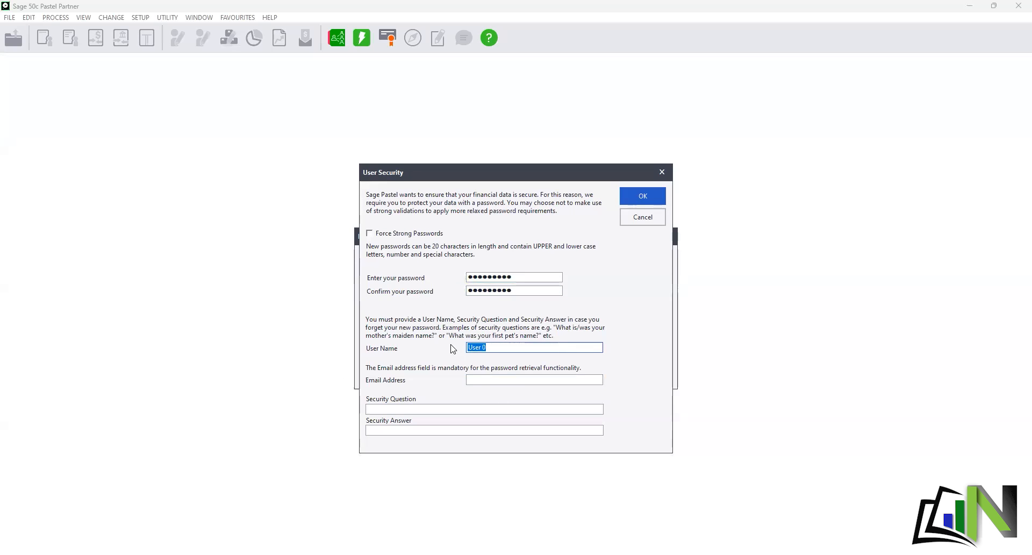
pyautogui.write('Naomi')
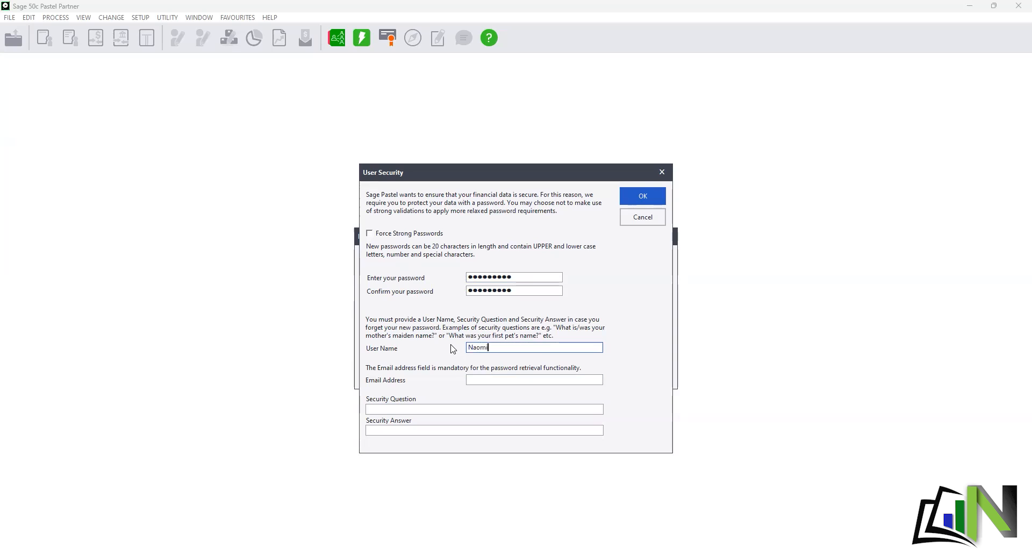
pyautogui.click(539, 380)
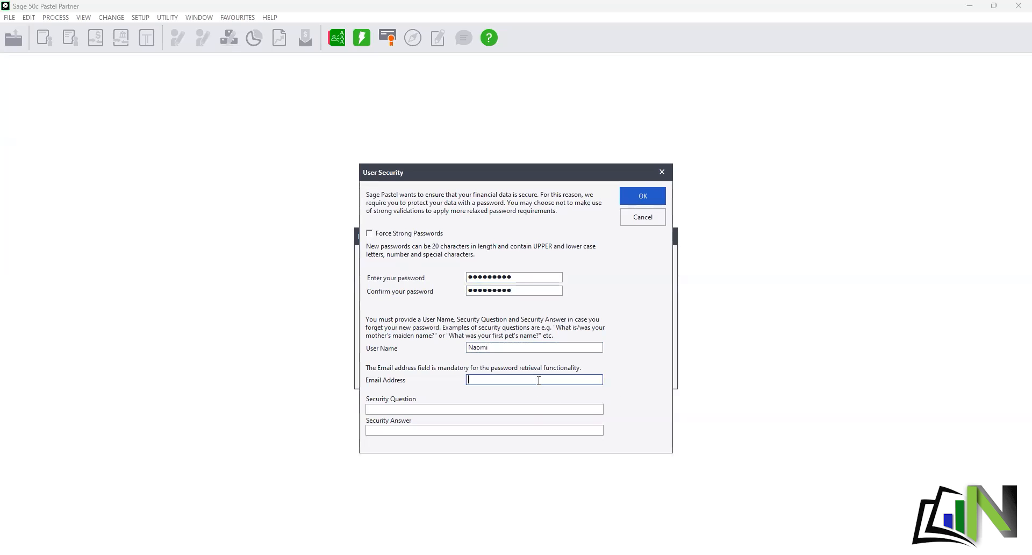
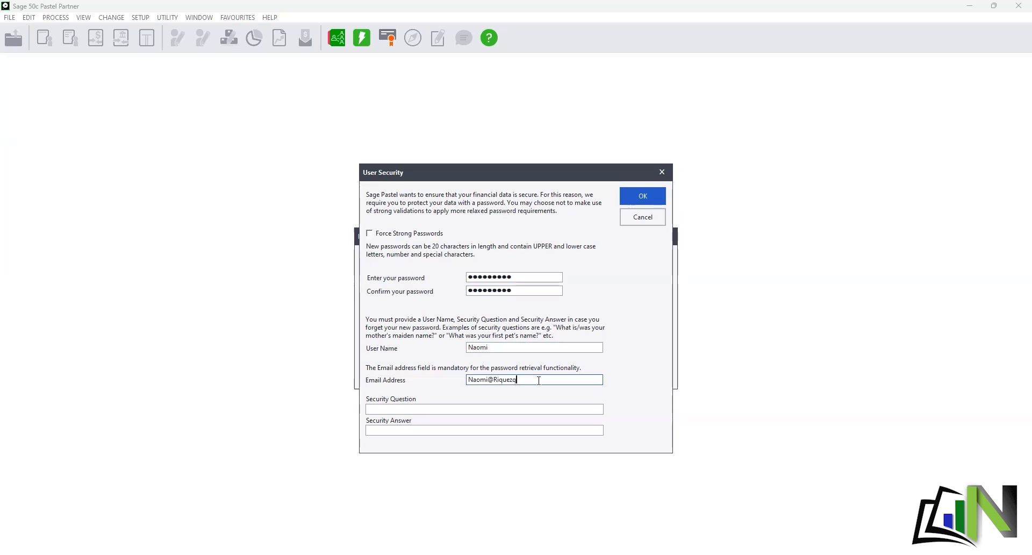
# - Add the security question 'Which channel is this?' and type its security answer
pyautogui.click(407, 411)
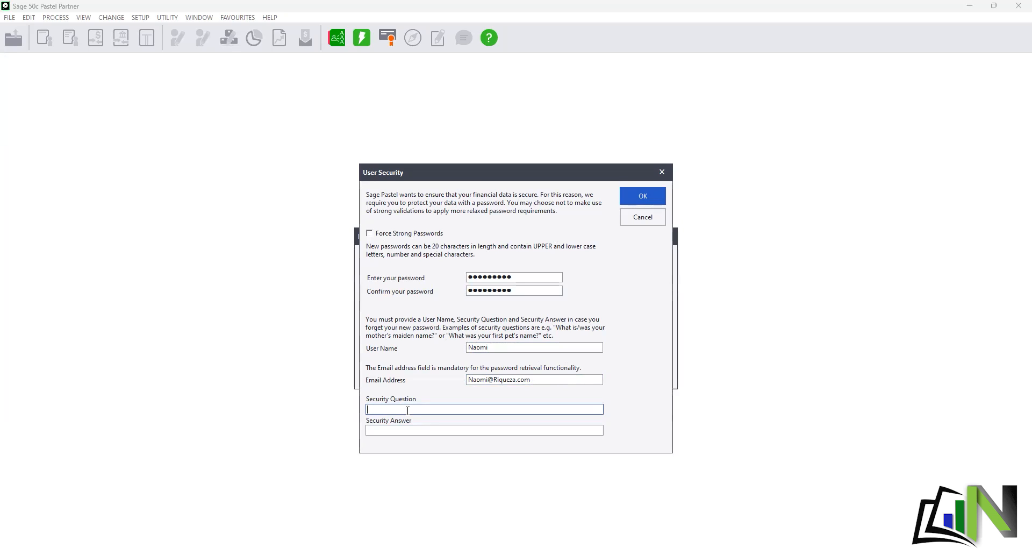
pyautogui.write('Which channekl')
pyautogui.press('BackSpace')
pyautogui.write('l is this?')
pyautogui.click(393, 432)
pyautogui.write('A')
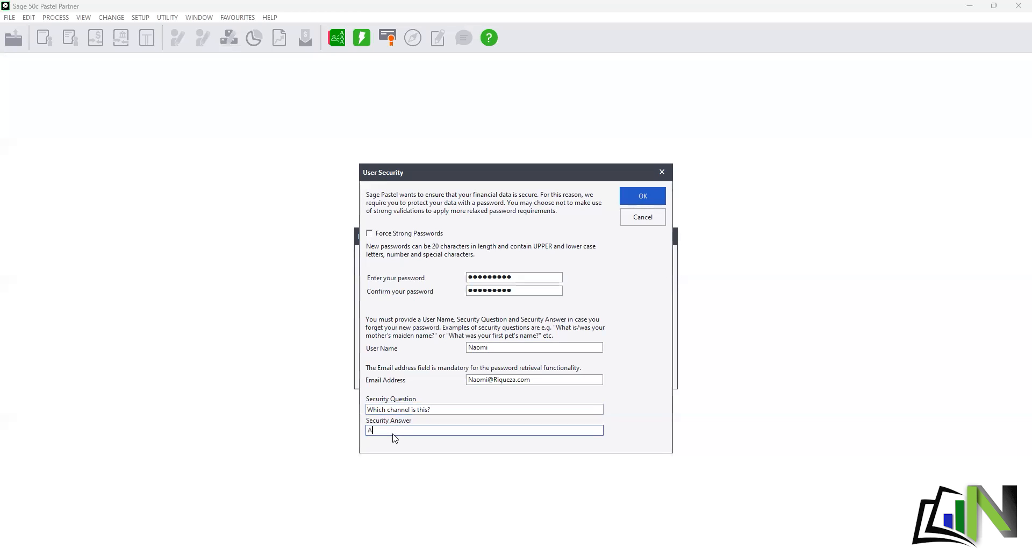
pyautogui.write('ccounting with Naomi')
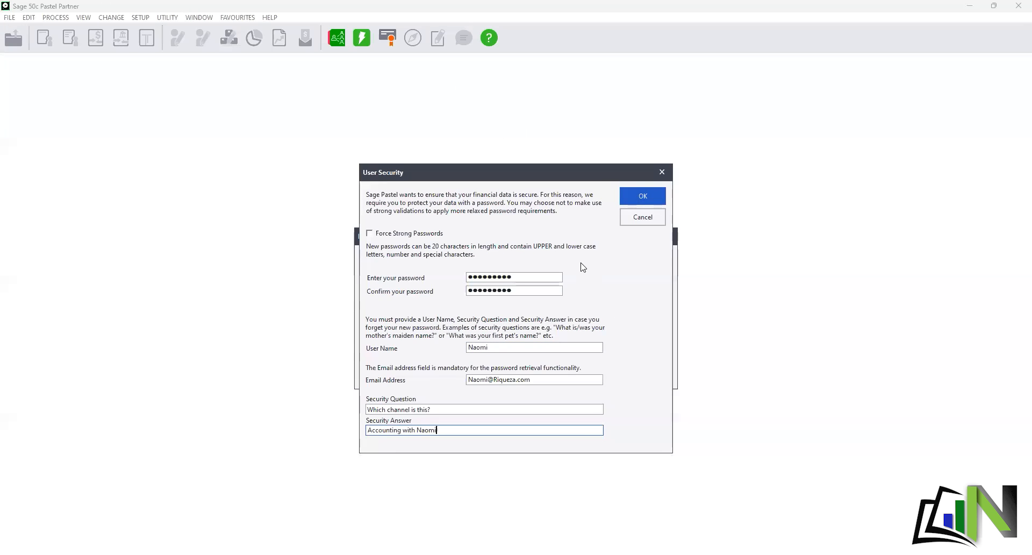
# - Dismiss the password mismatch warning, retype matching passwords, and save the security details
pyautogui.click(649, 197)
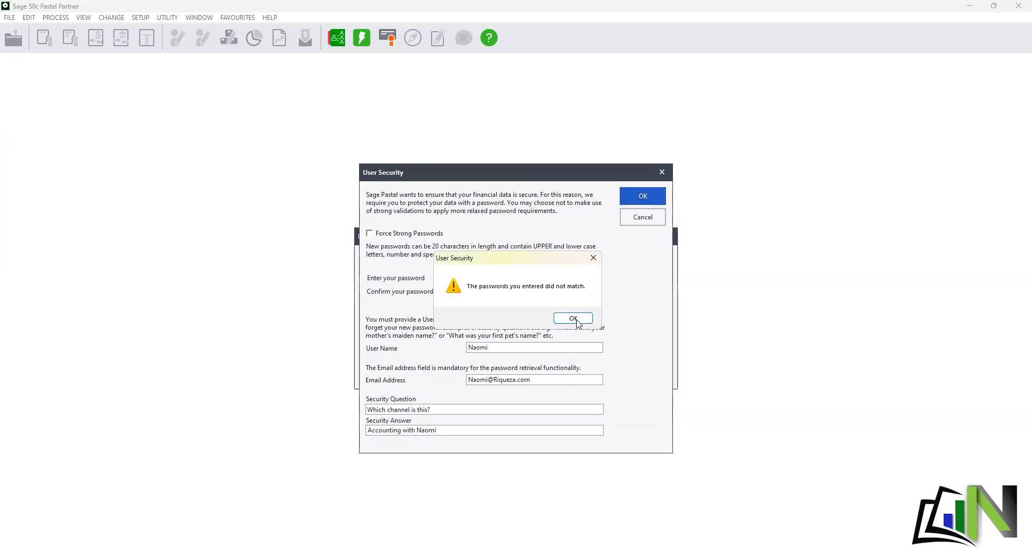
pyautogui.press('Return')
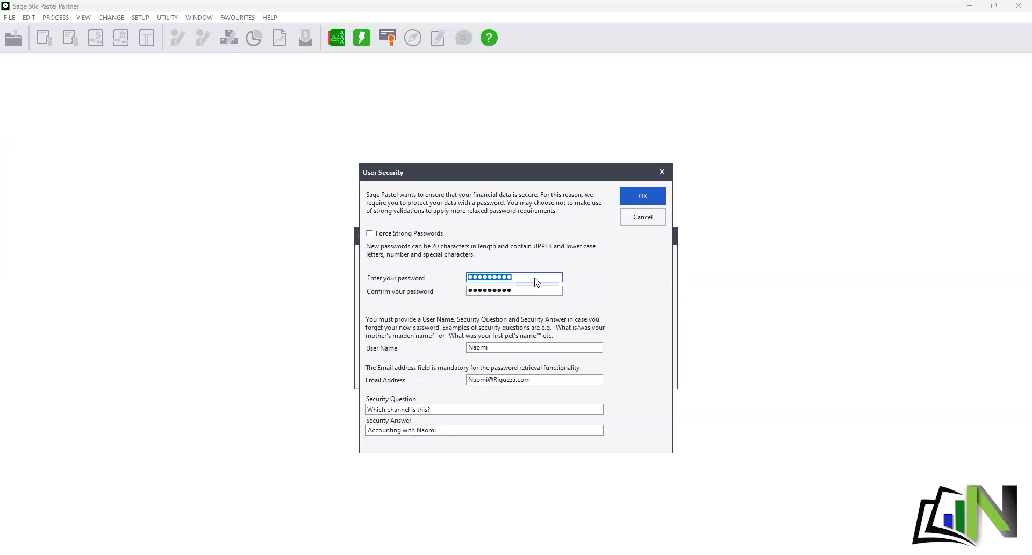
pyautogui.write('***')
pyautogui.press('BackSpace')
pyautogui.press('BackSpace')
pyautogui.press('BackSpace')
pyautogui.write('*********')
pyautogui.doubleClick(520, 291)
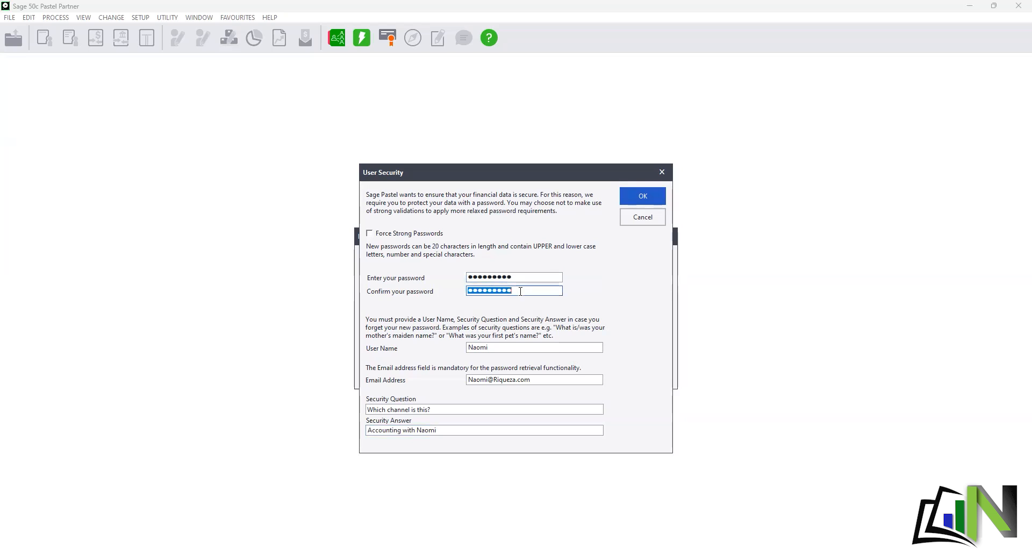
pyautogui.write('*********')
pyautogui.click(631, 197)
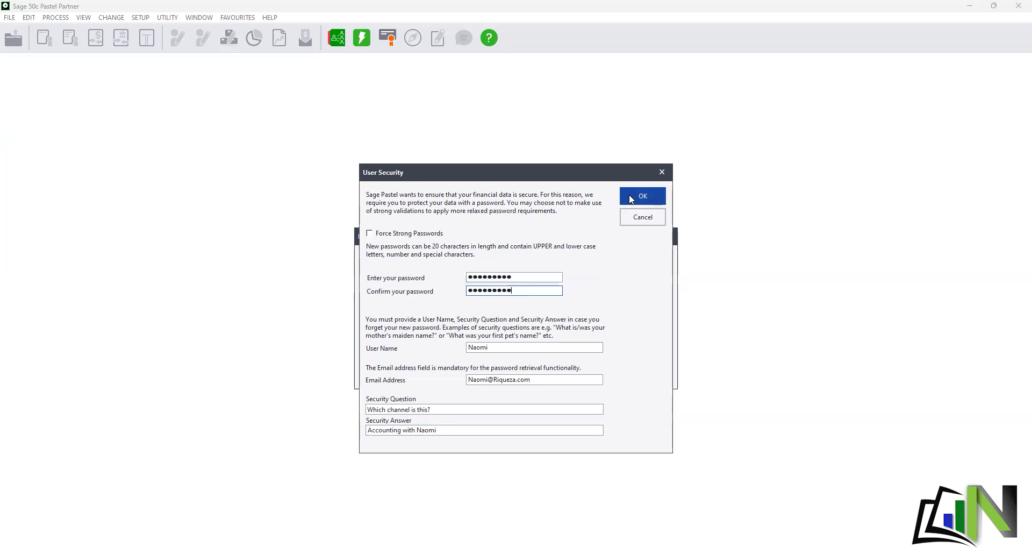